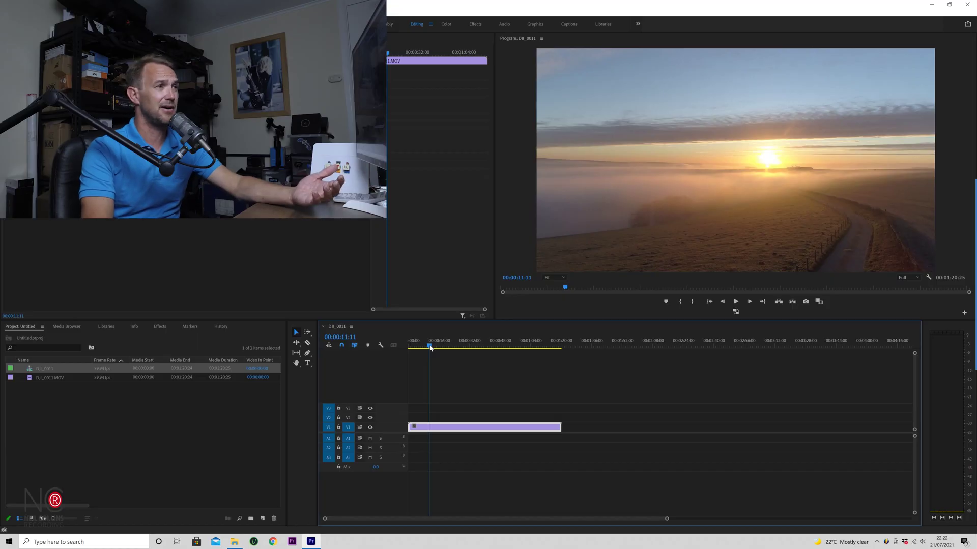
- Preview the DJI_0011 sunrise clip, set in/out points, then mark the whole clip as the export range
drag(429, 348, 474, 349)
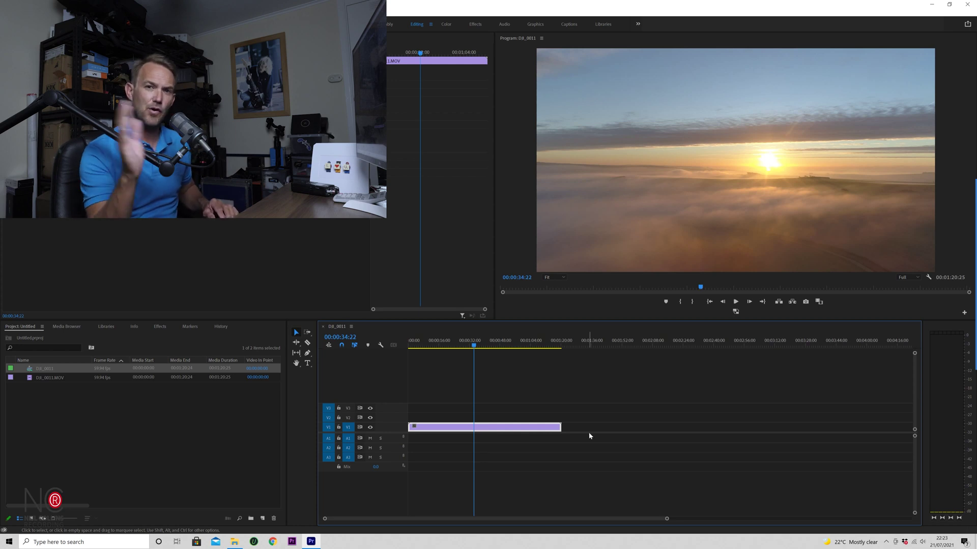
key(slash)
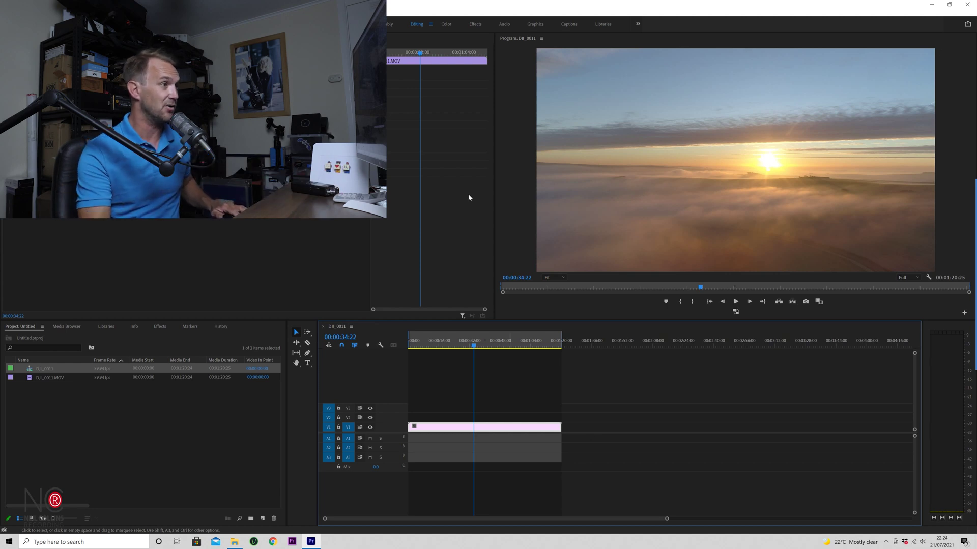
click(457, 344)
key(i)
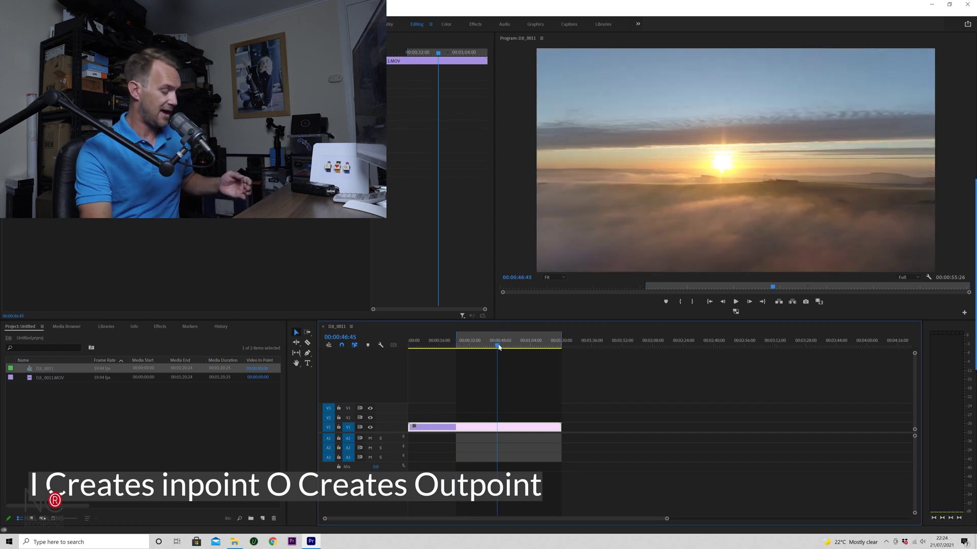
key(o)
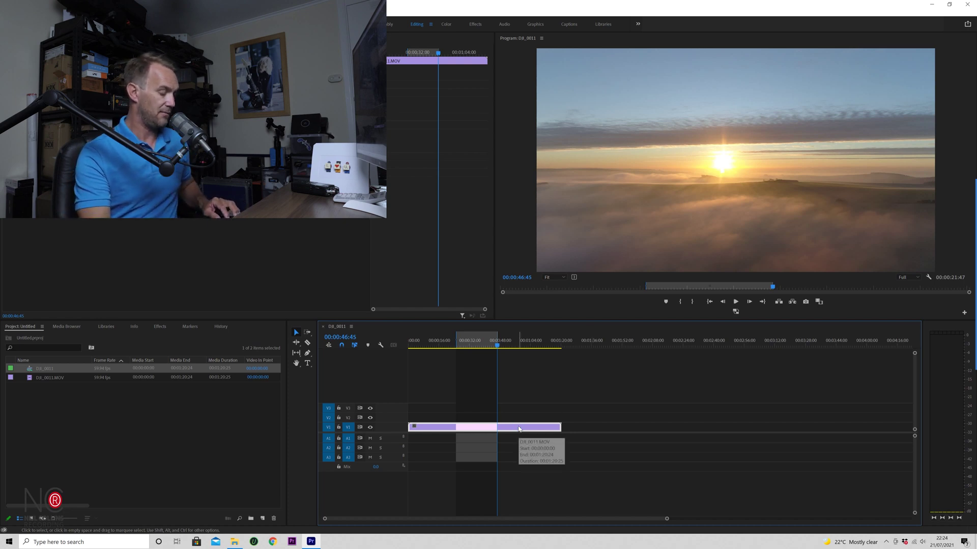
key(x)
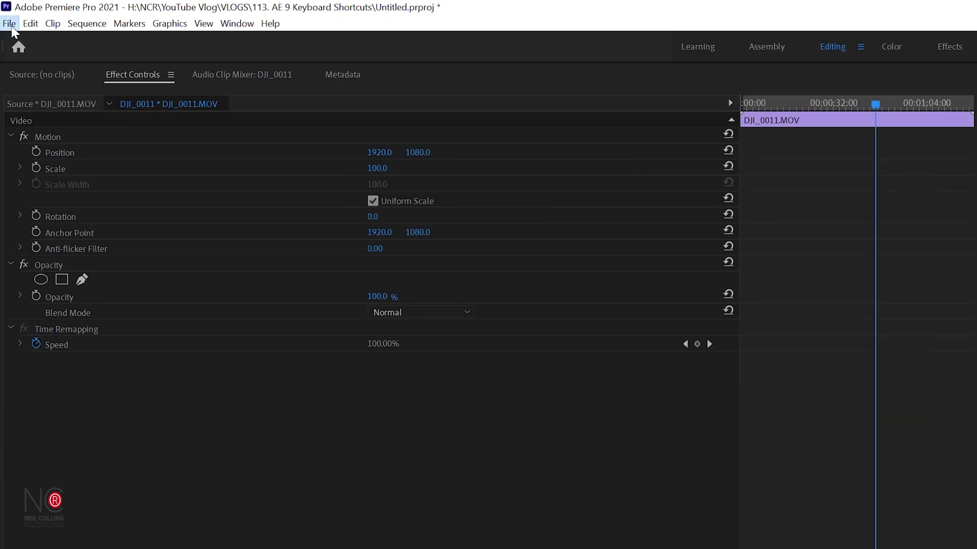
- Open Export Settings via File > Export > Media, close it, then reopen it with Ctrl+M
click(5, 13)
mouse_move(103, 460)
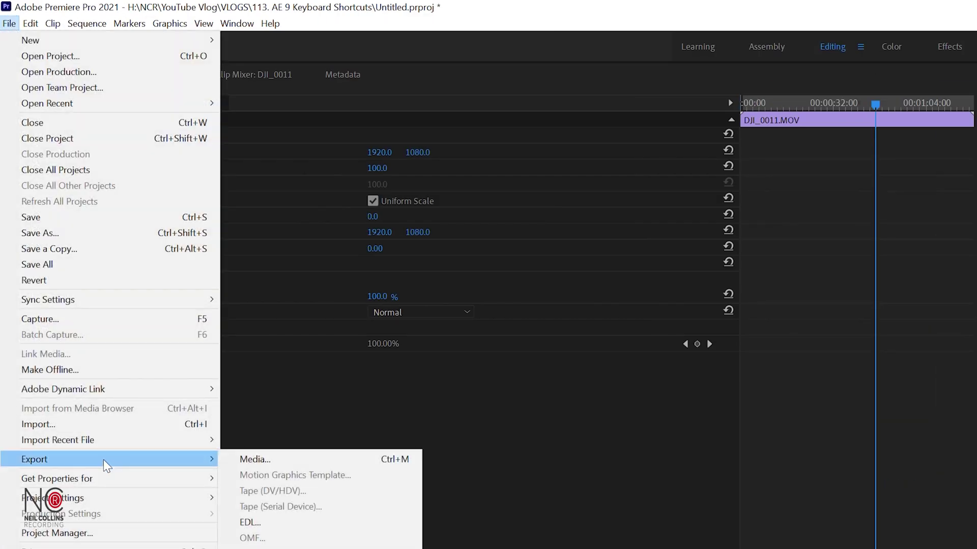
click(254, 460)
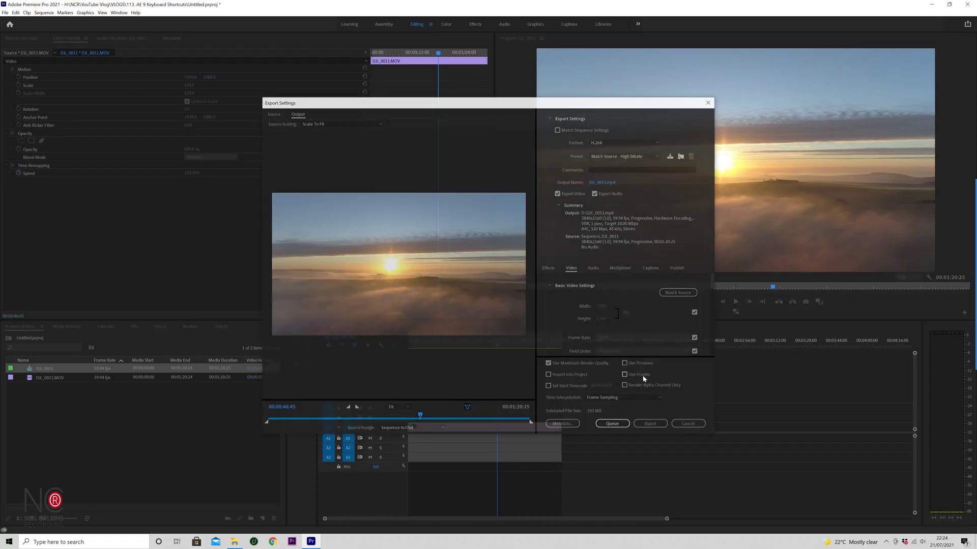
click(709, 101)
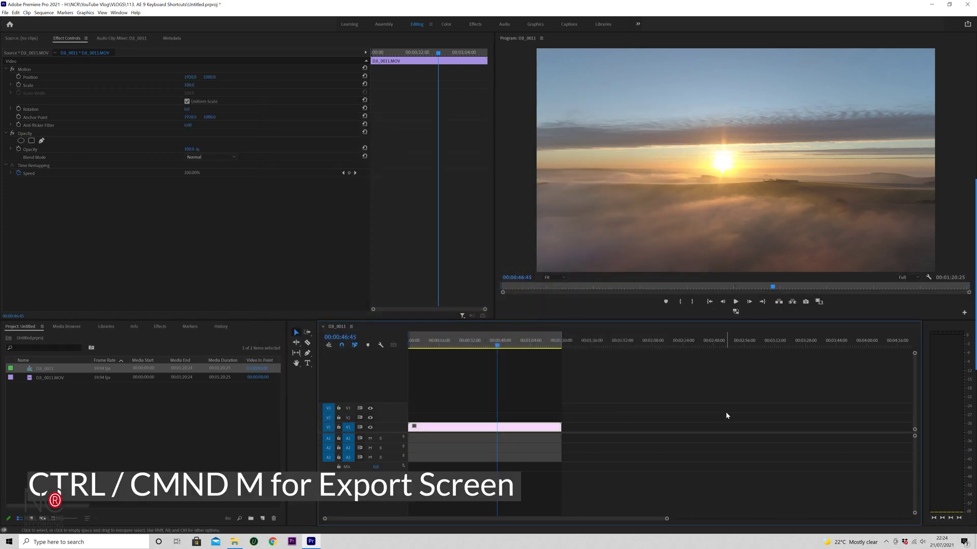
key(ctrl+m)
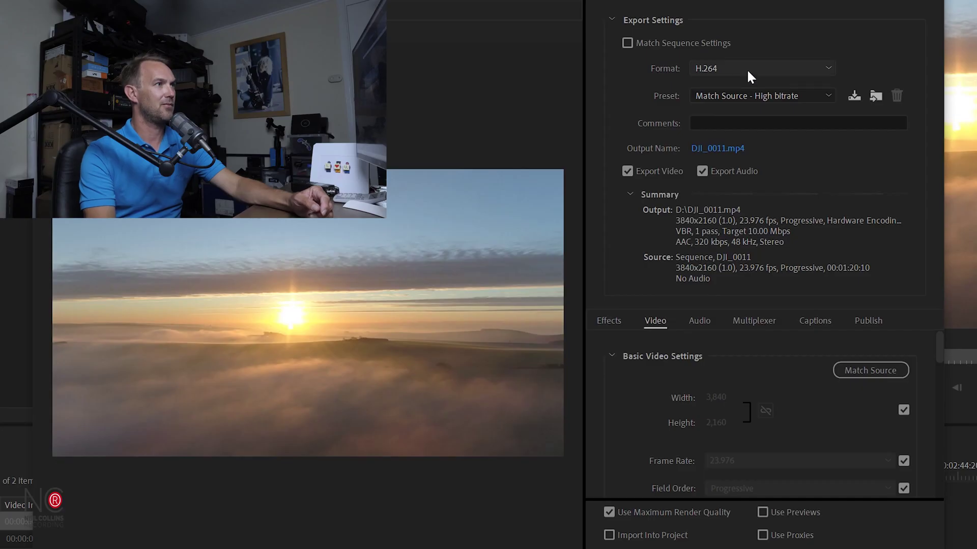
- Keep H.264 and apply the YouTube 2160p 4K Ultra HD preset, leaving the DJI_0011.mp4 output unchanged
click(748, 71)
click(748, 71)
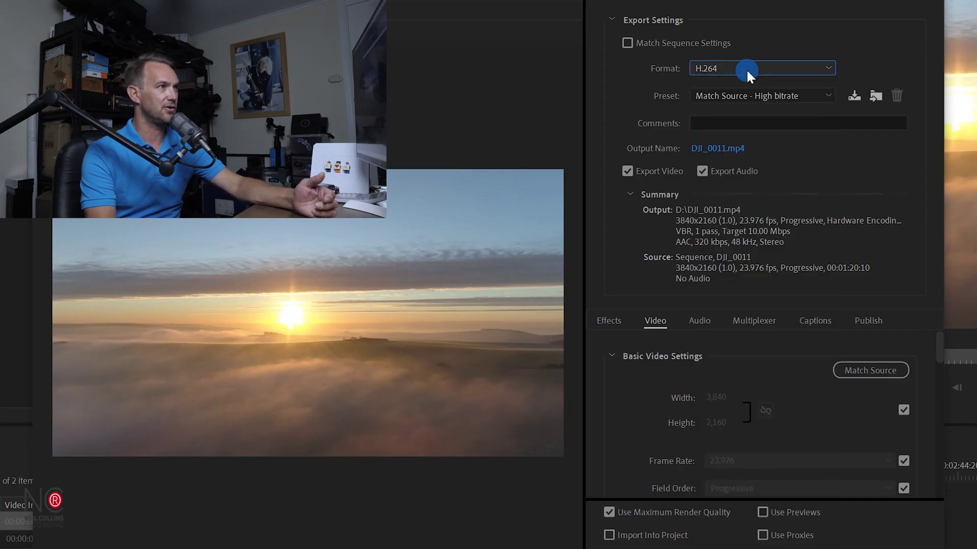
click(766, 95)
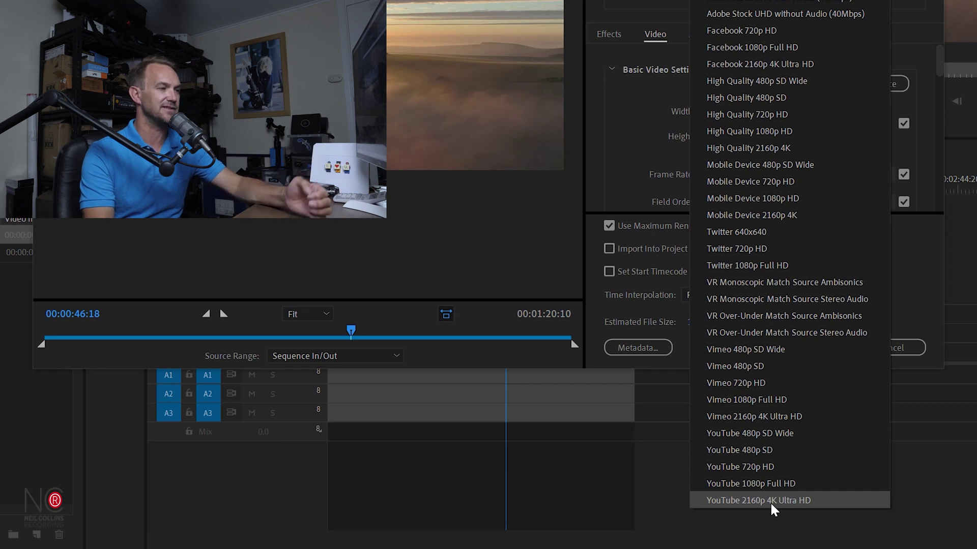
click(770, 502)
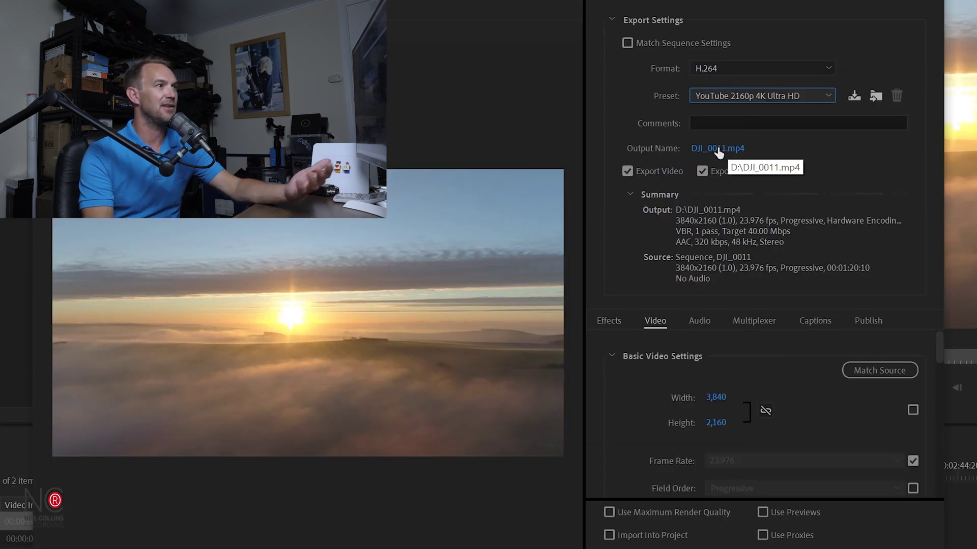
click(717, 148)
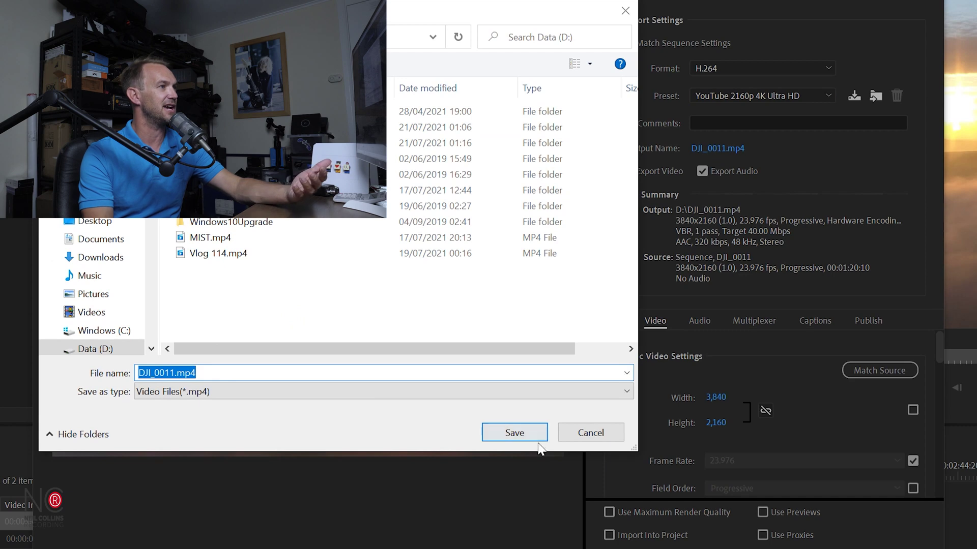
click(601, 431)
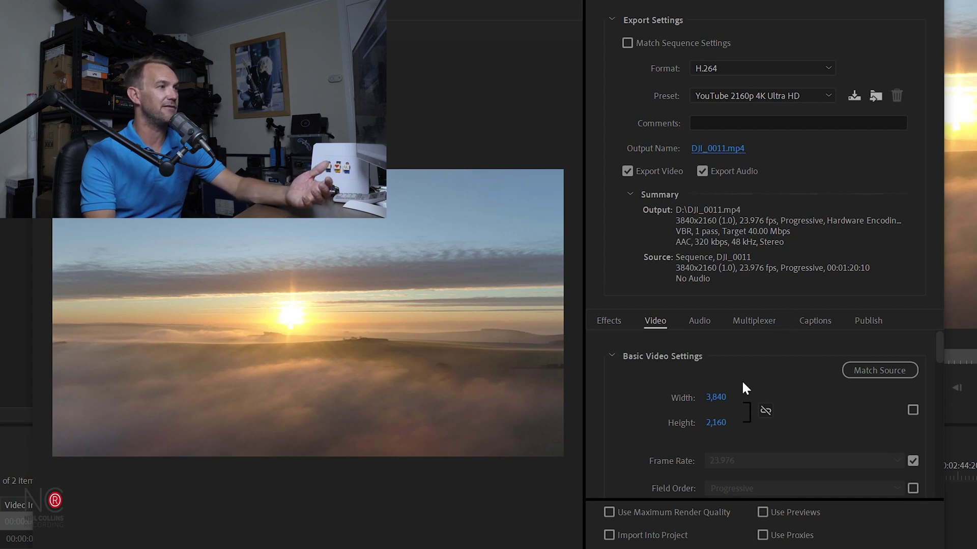
- Enable Render at Maximum Depth, keep the preset as Custom, and bring Bitrate Settings into view
scroll(692, 360, down, 2)
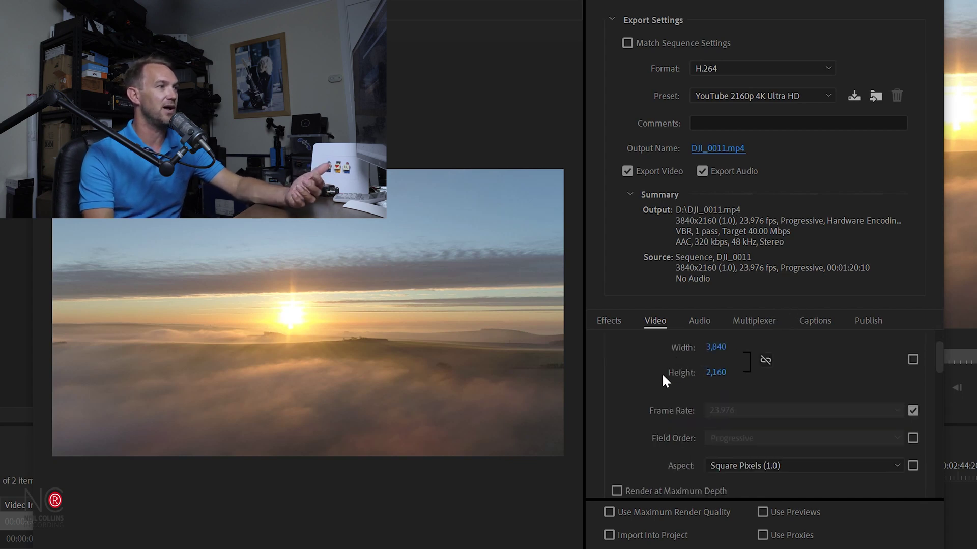
scroll(661, 387, down, 2)
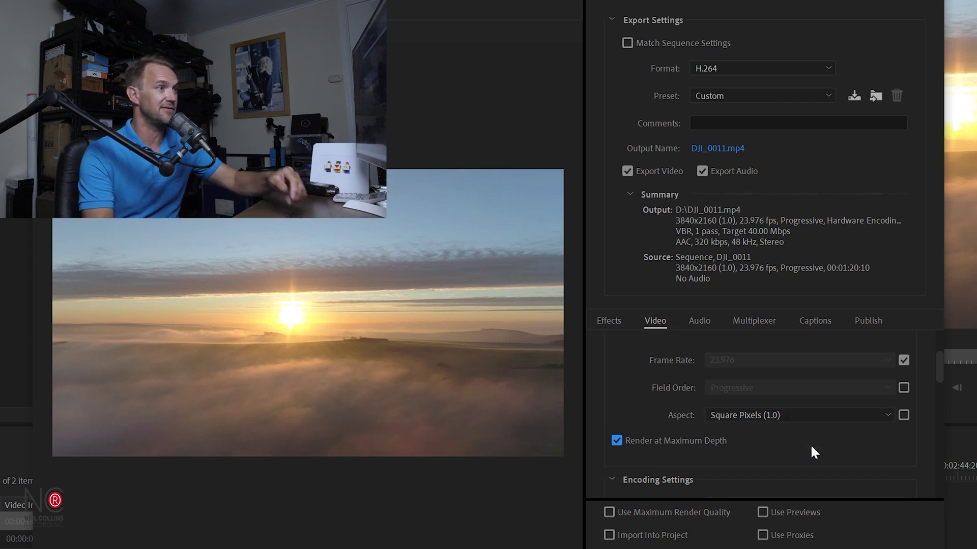
scroll(810, 444, down, 5)
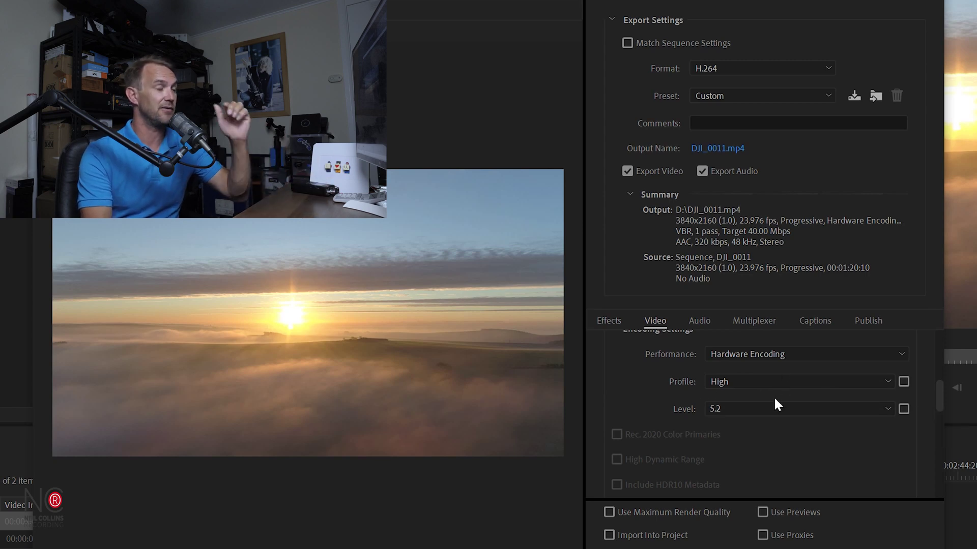
click(730, 94)
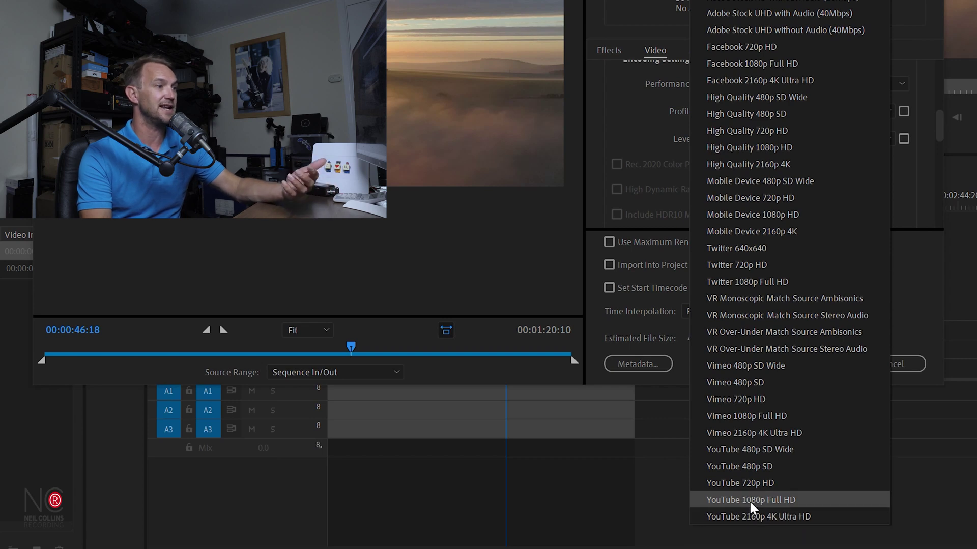
key(Escape)
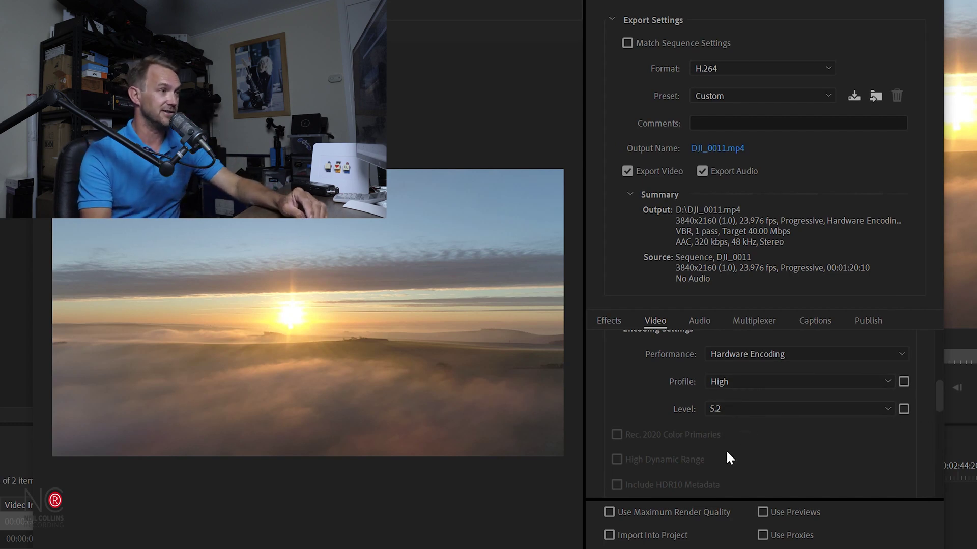
scroll(727, 457, down, 5)
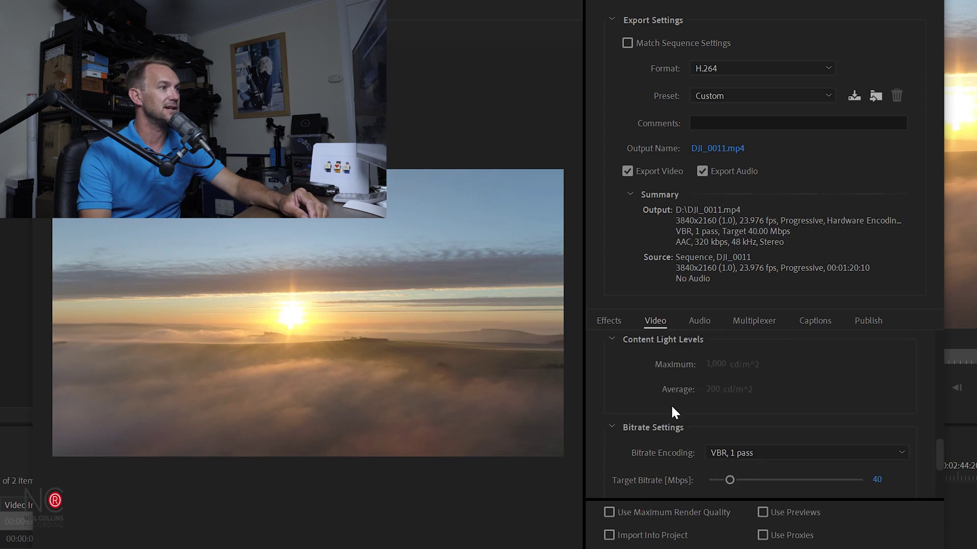
scroll(671, 404, down, 2)
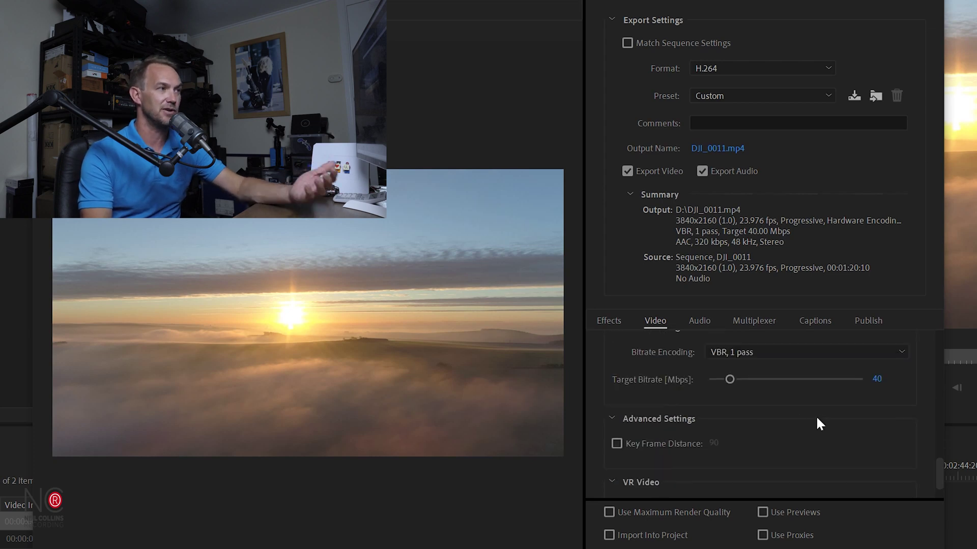
scroll(795, 447, up, 1)
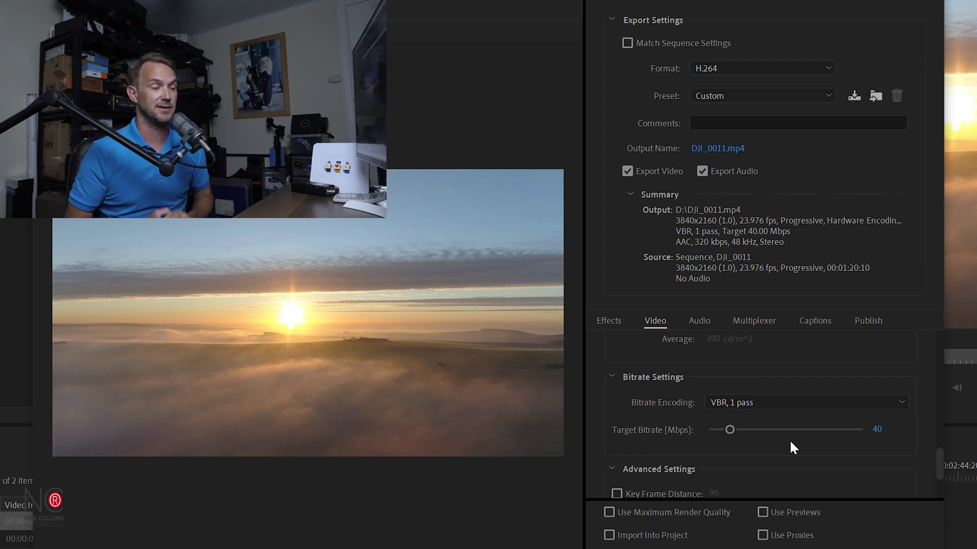
click(791, 402)
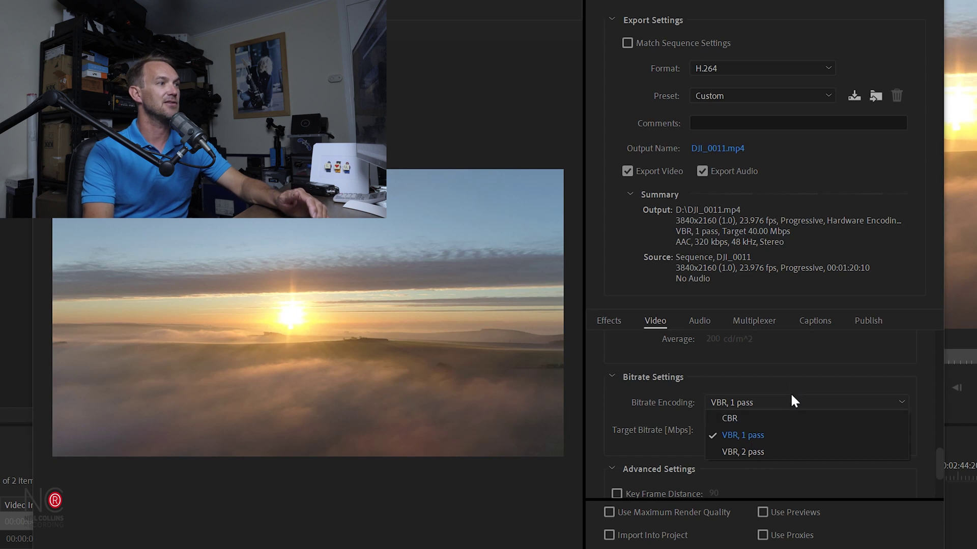
- Switch bitrate encoding from VBR, 1 pass to CBR at a 40 Mbps target
click(771, 418)
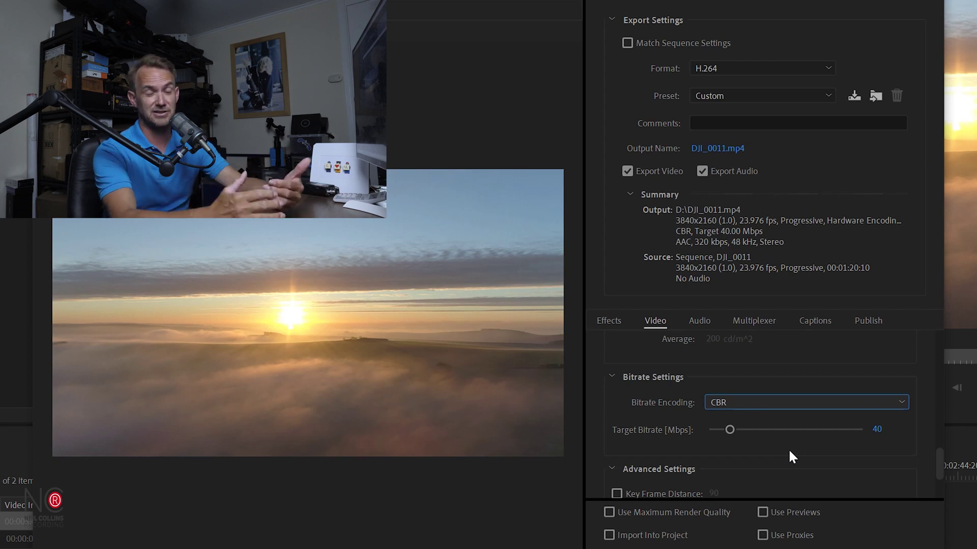
click(751, 405)
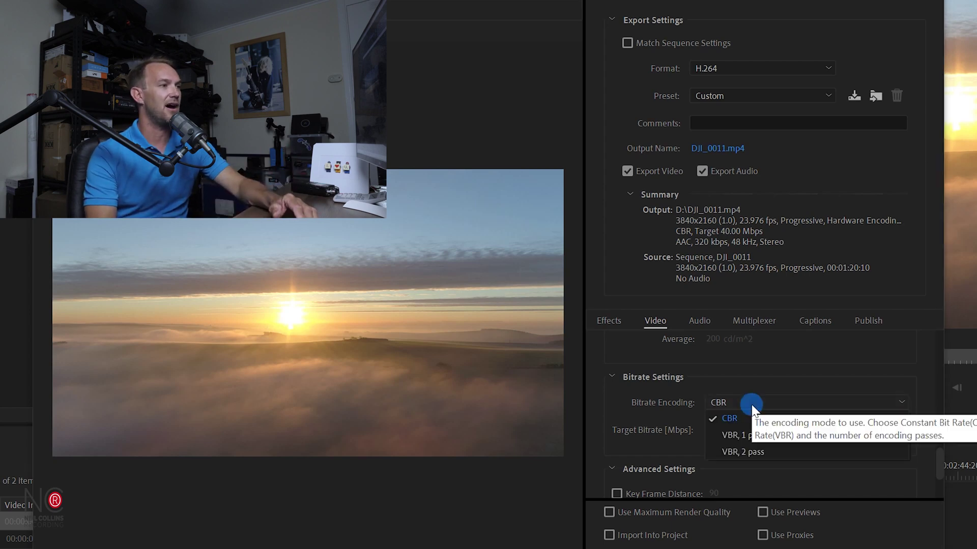
- Set bitrate encoding to VBR, 2 pass with a 40 Mbps target and 60 Mbps maximum
click(758, 452)
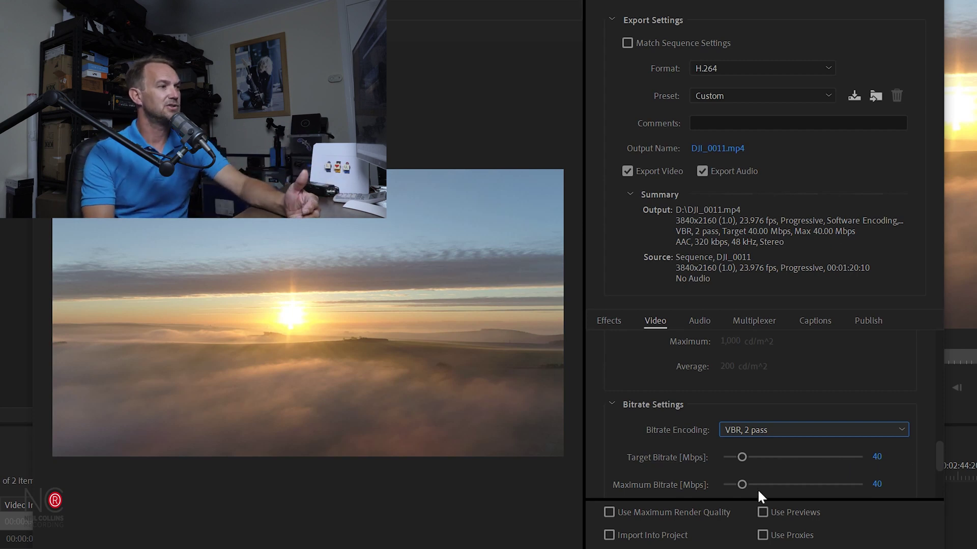
drag(743, 485, 751, 482)
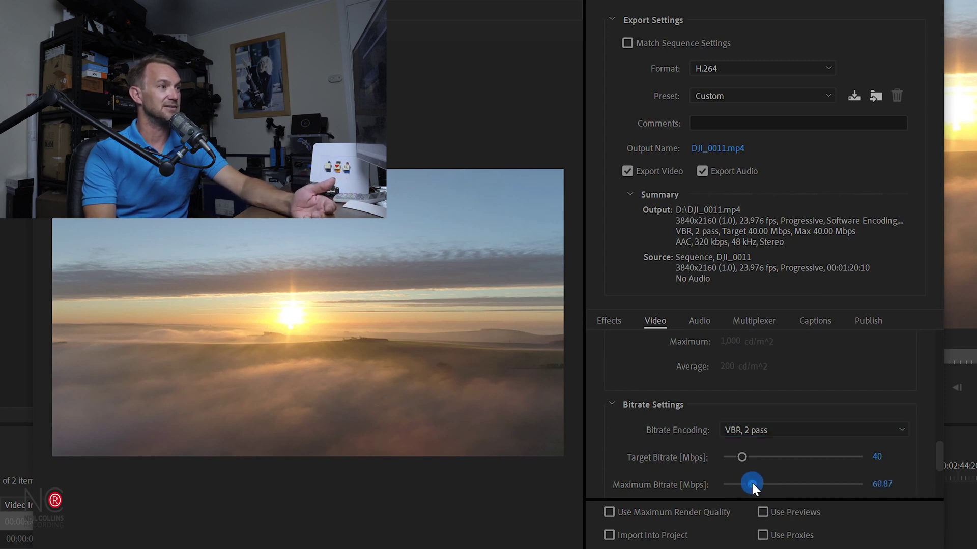
click(883, 484)
text(60)
key(Return)
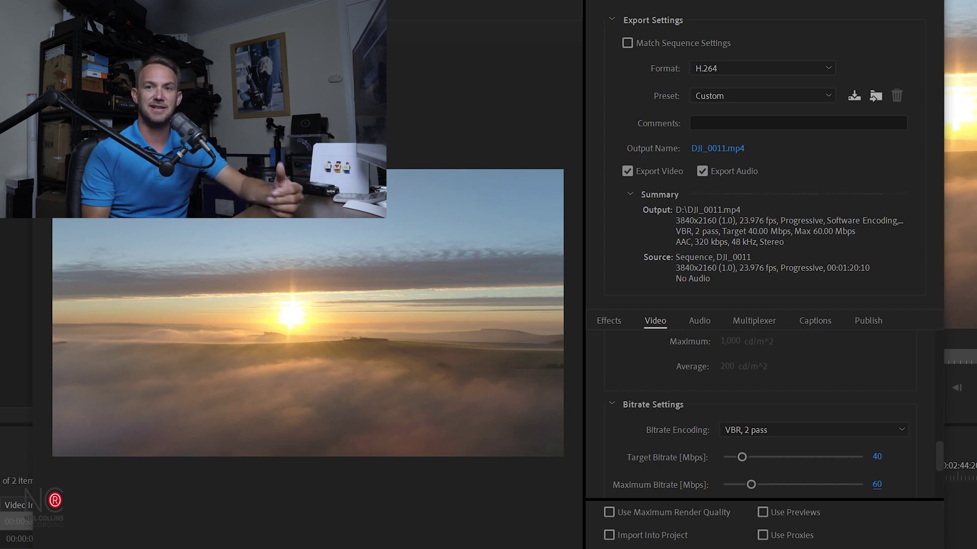
- Enable Use Maximum Render Quality and set the AAC audio bitrate to 256 kbps
click(623, 514)
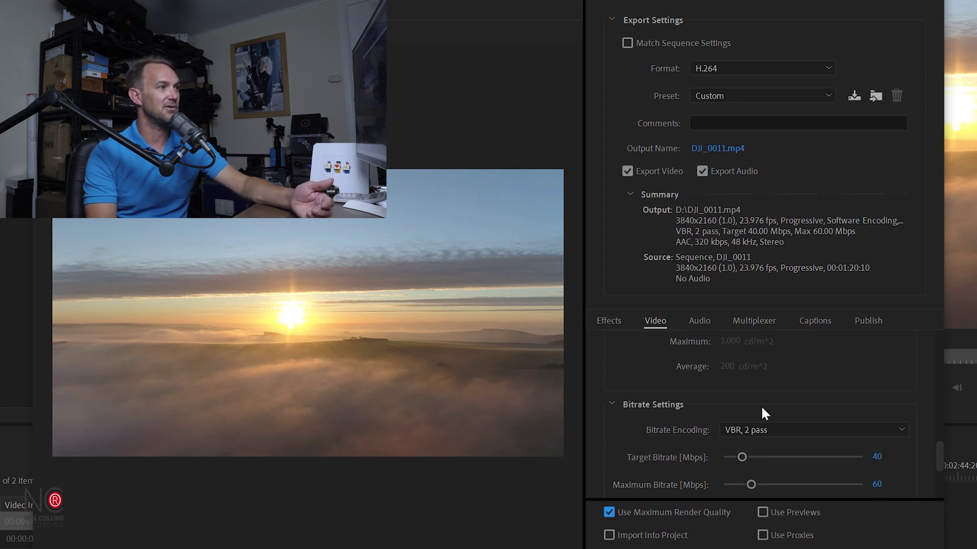
click(699, 322)
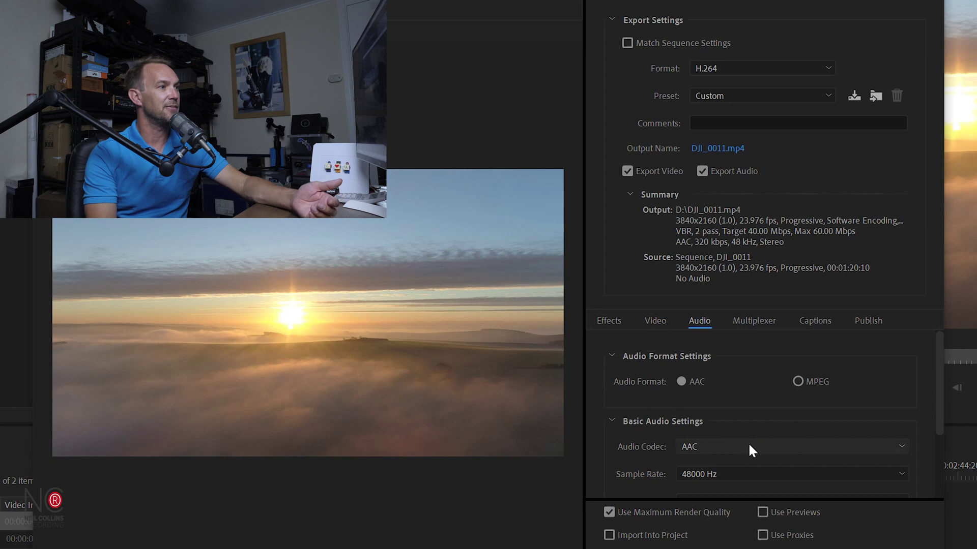
scroll(758, 438, down, 2)
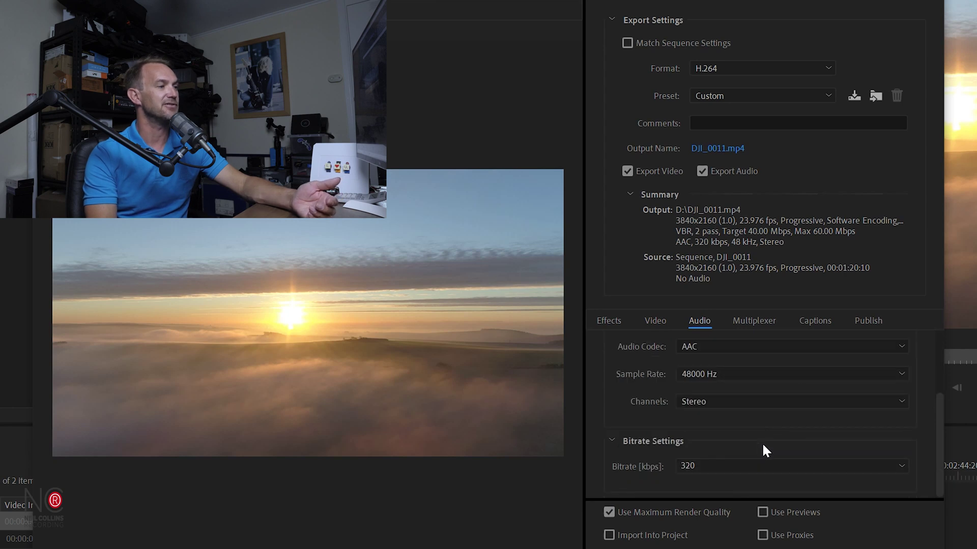
click(667, 316)
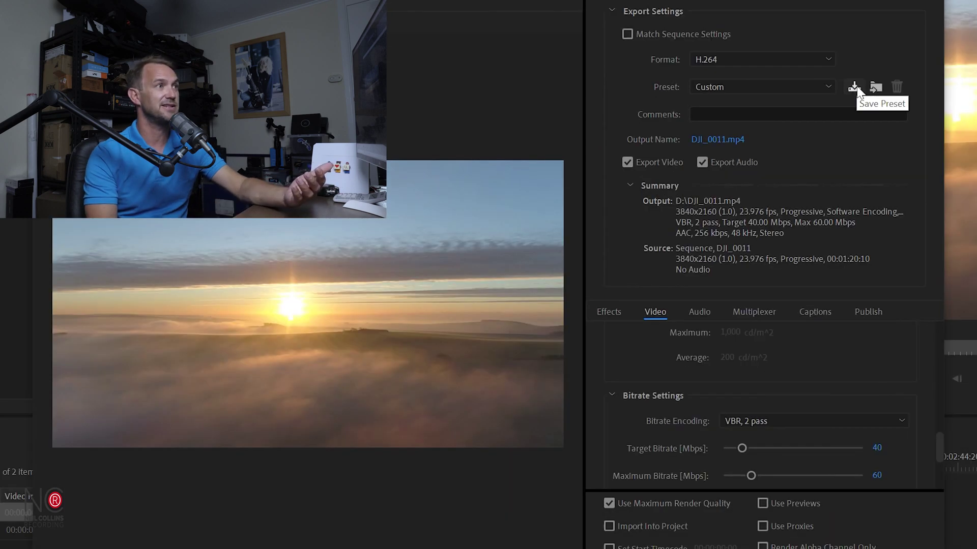
click(855, 86)
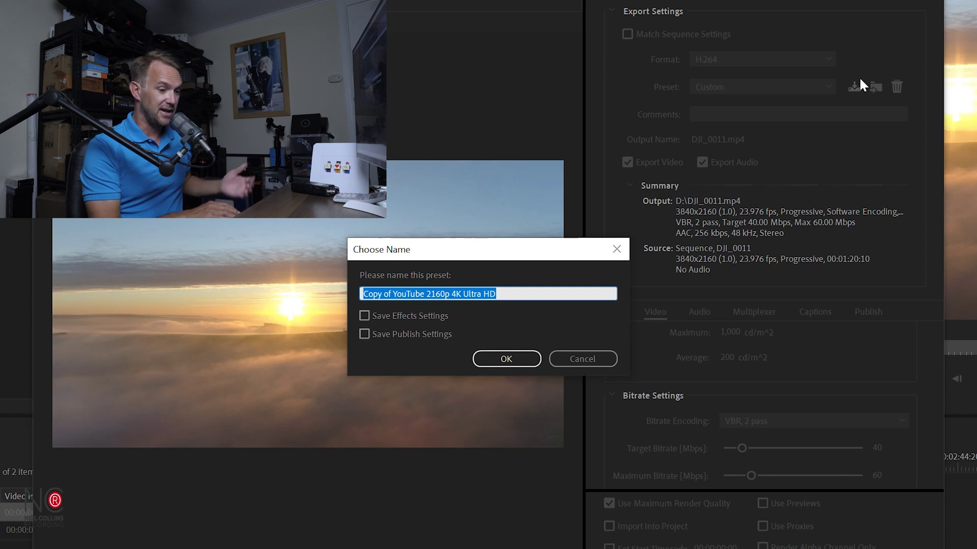
- Replace the default preset name with '4K YouTube' and confirm it
key(BackSpace)
text(4K )
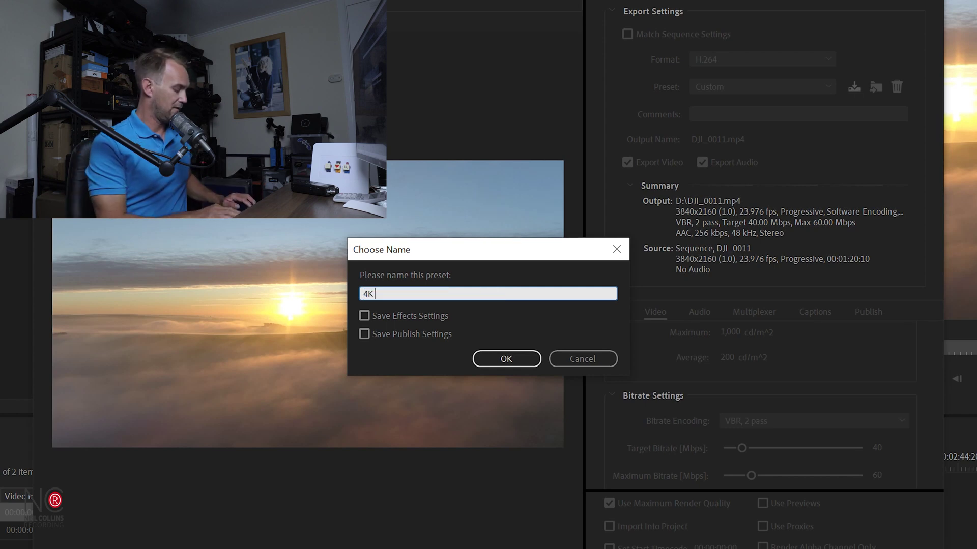
text(YouT)
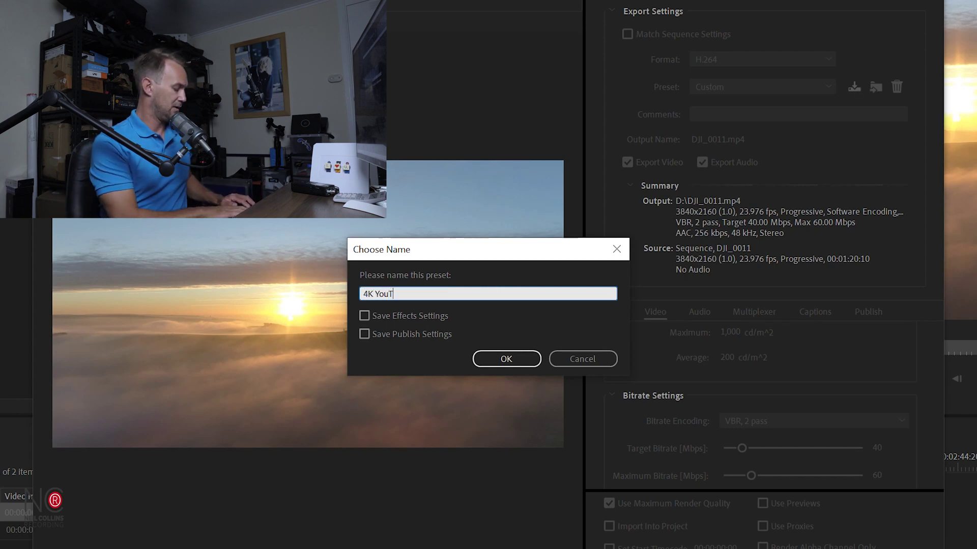
text(ube)
key(Return)
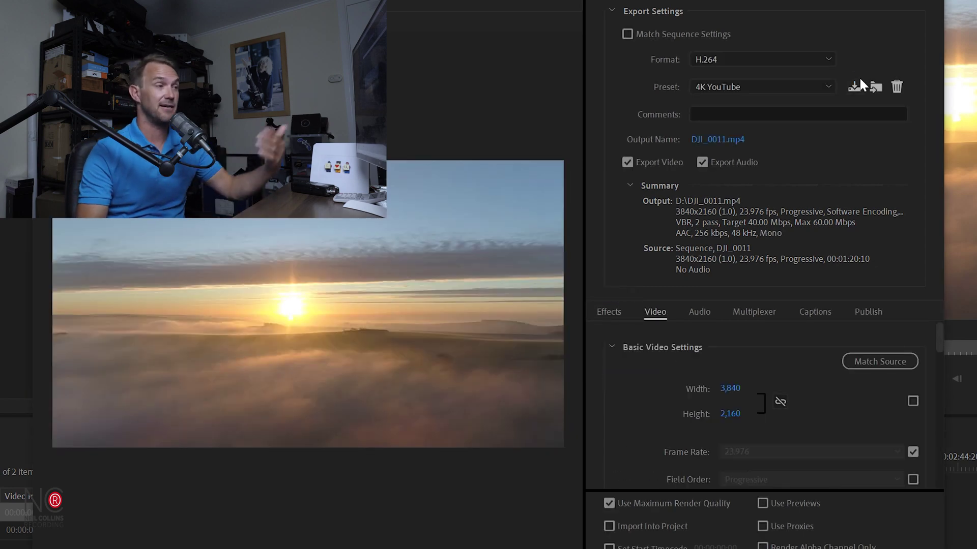
- Apply the YouTube 1080p Full HD preset, keeping the DJI_0011.mp4 output location unchanged
click(756, 90)
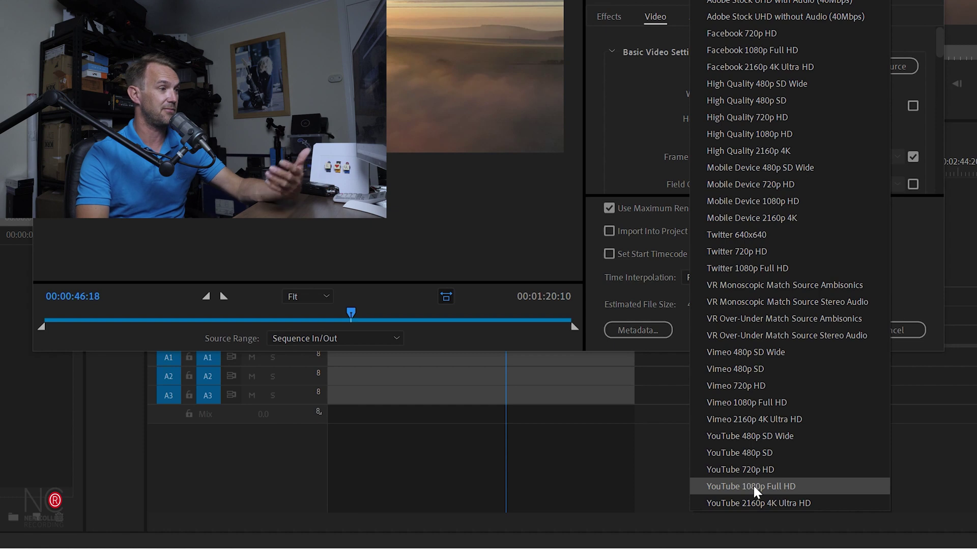
click(786, 487)
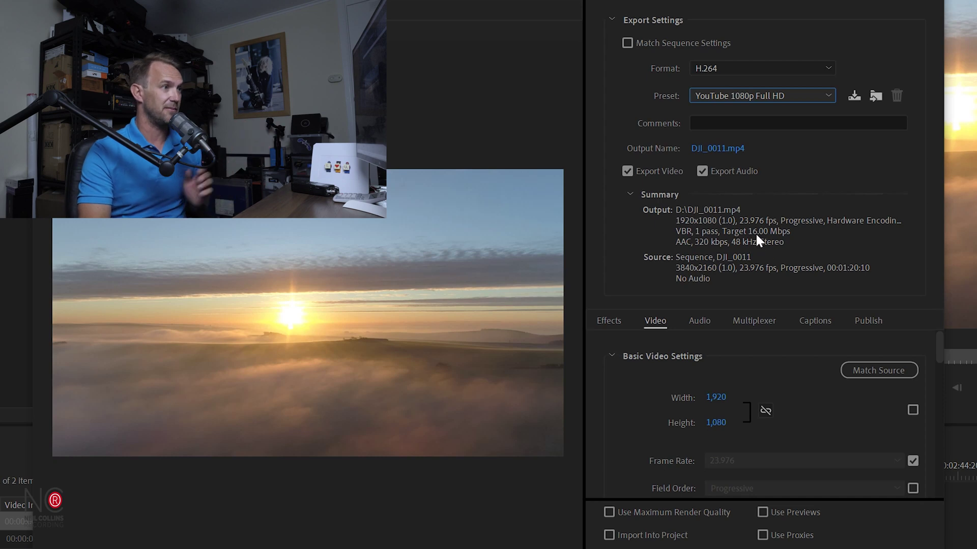
click(716, 147)
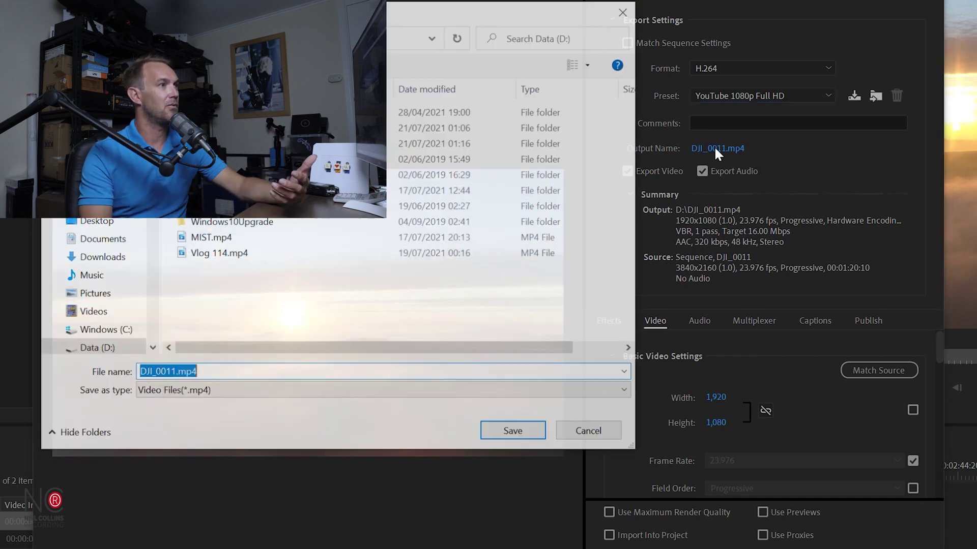
click(584, 489)
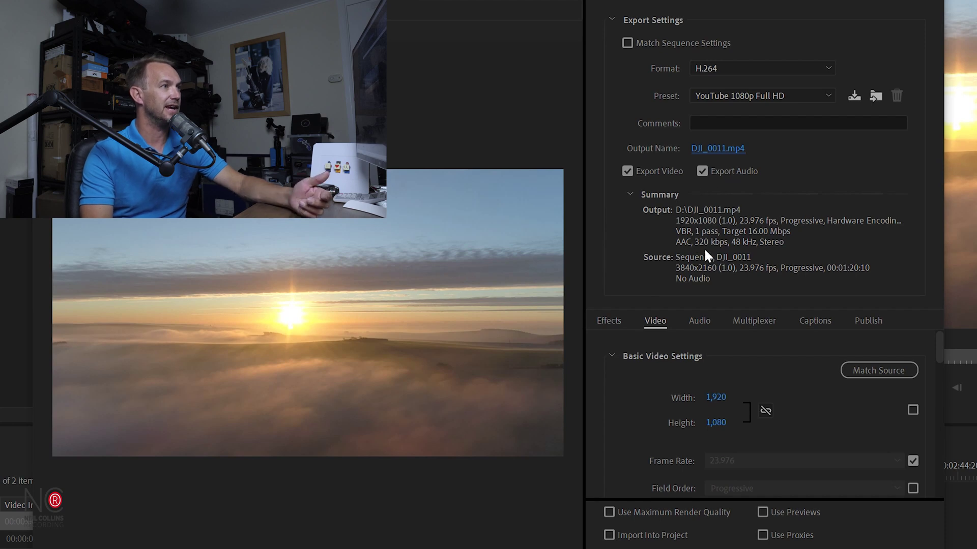
- Enable Render at Maximum Depth and set VBR, 2 pass with 16 Mbps target, 25 Mbps maximum
scroll(618, 381, down, 2)
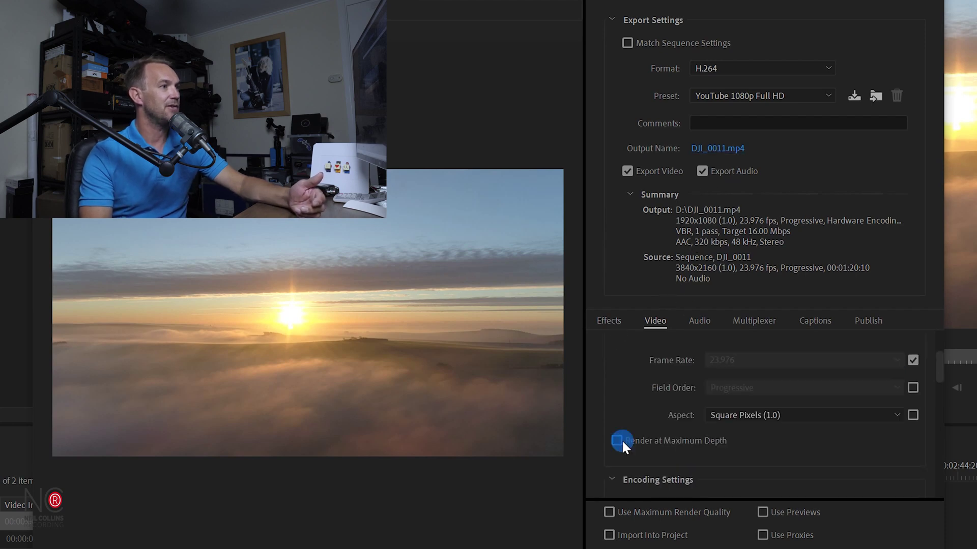
click(619, 440)
scroll(661, 430, down, 2)
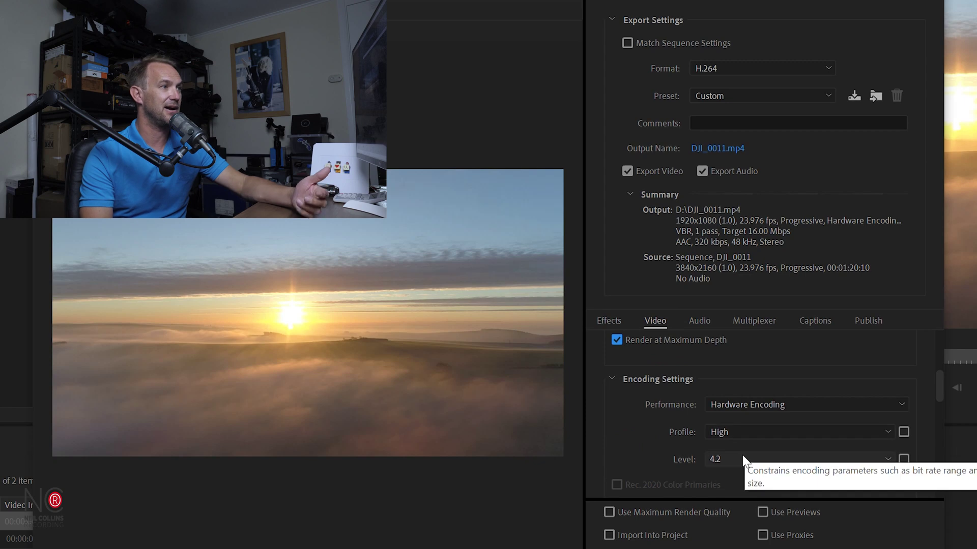
scroll(624, 432, down, 5)
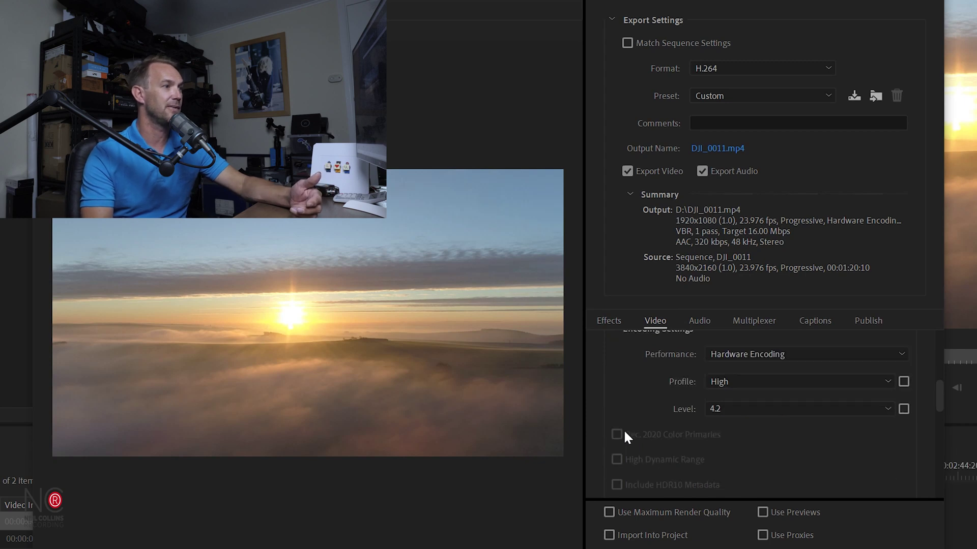
click(789, 414)
click(753, 464)
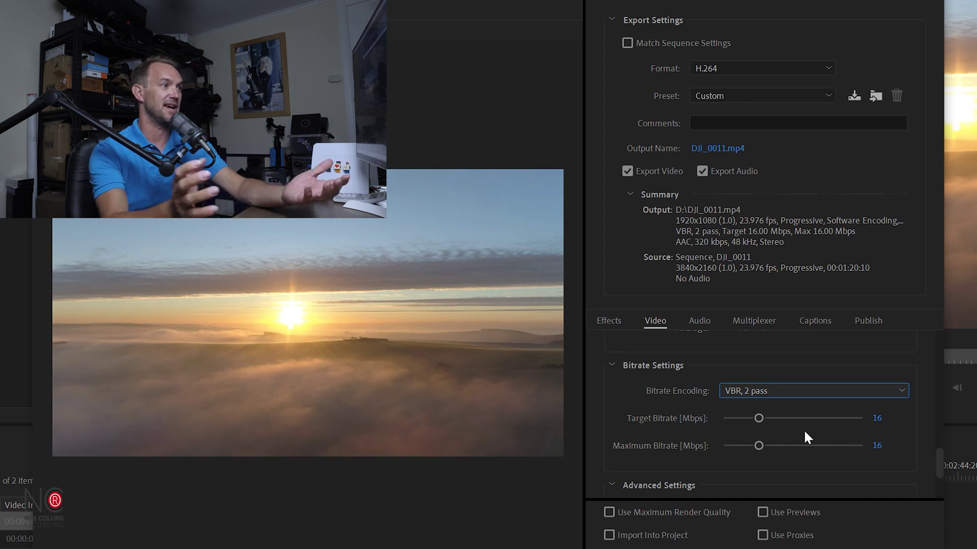
click(877, 446)
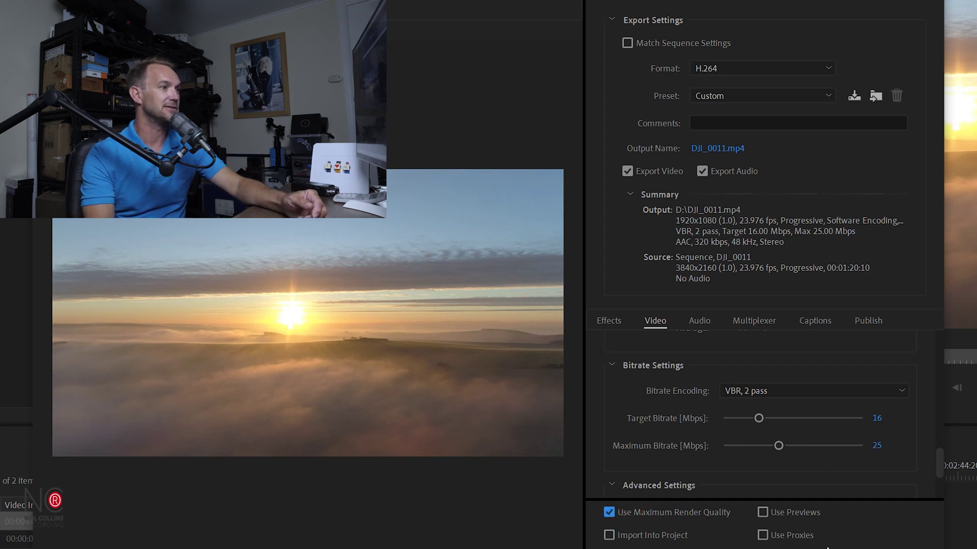
- Review the audio export settings, then start saving the 1080p settings as a new preset
click(700, 321)
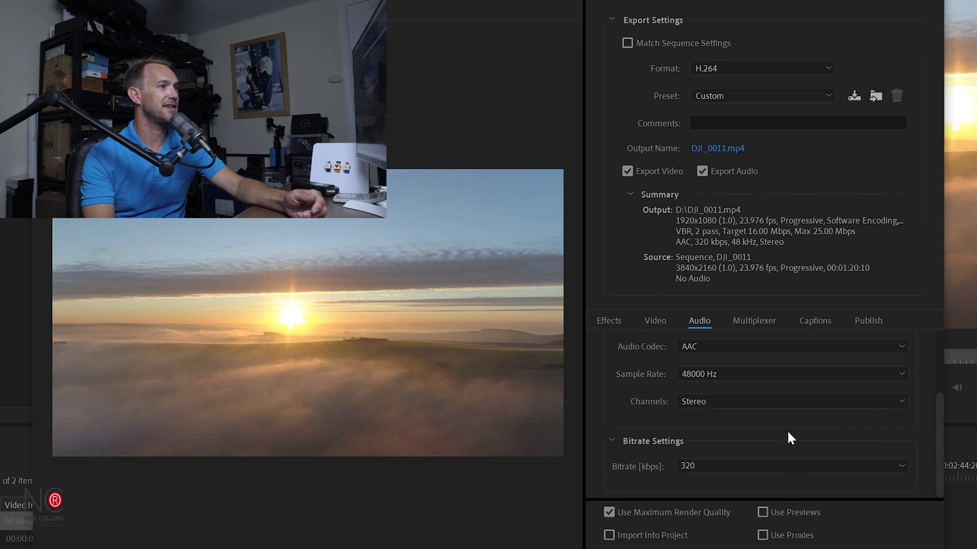
click(655, 321)
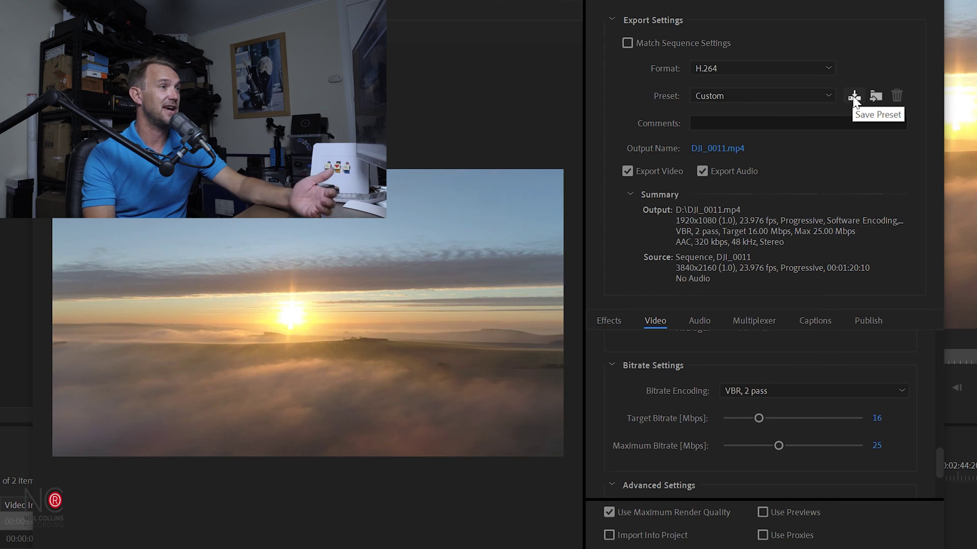
click(762, 101)
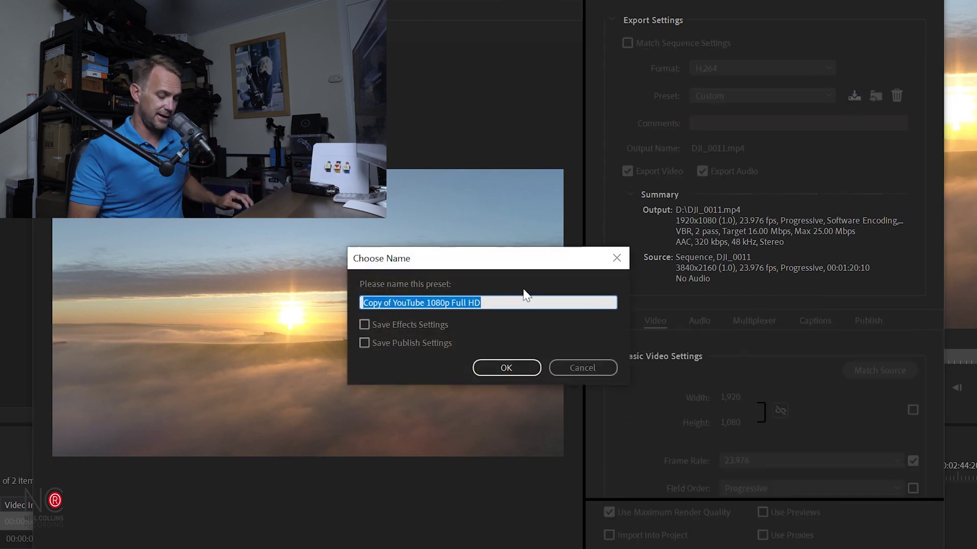
- Save the 1920x1080 VBR 2-pass export settings as the preset '1080P YouTube'
text(1080)
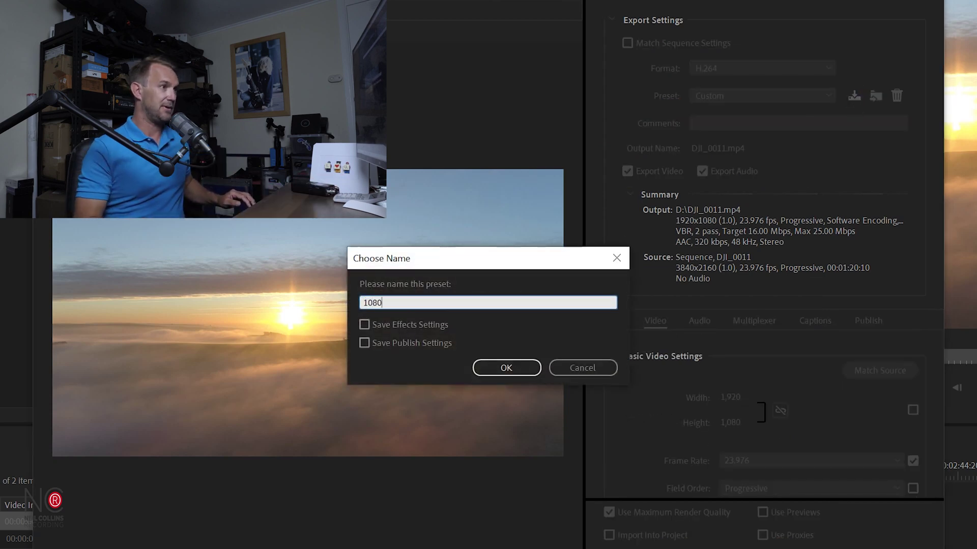
text(P Yout)
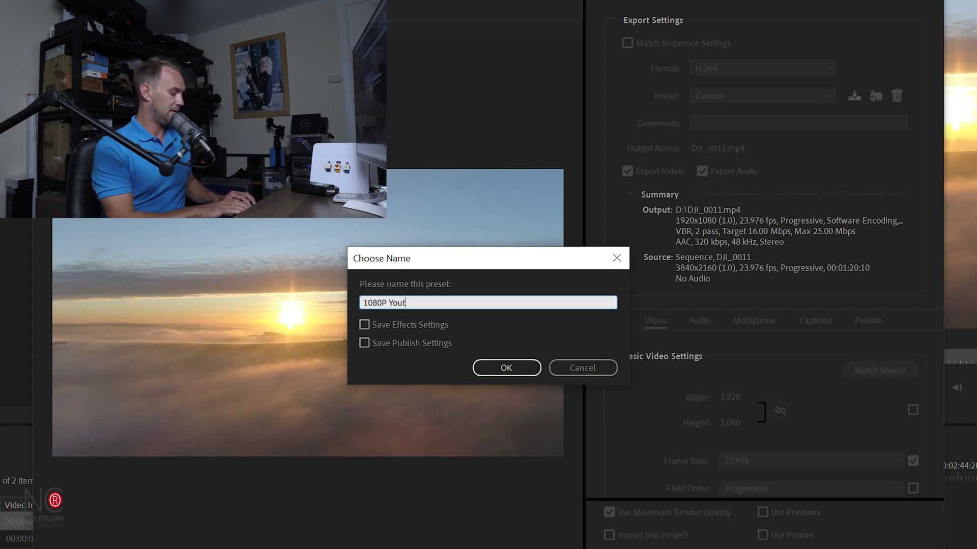
key(BackSpace)
text(Tube)
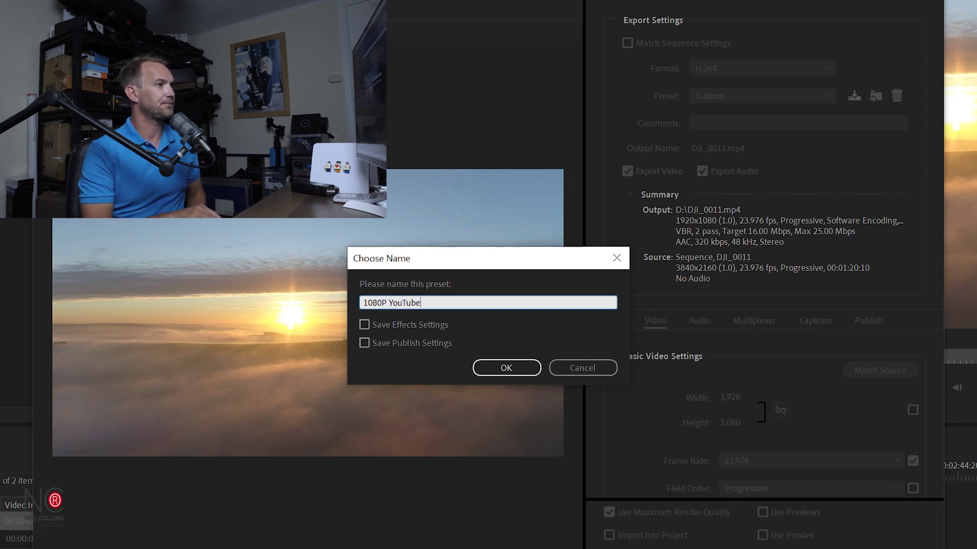
key(Return)
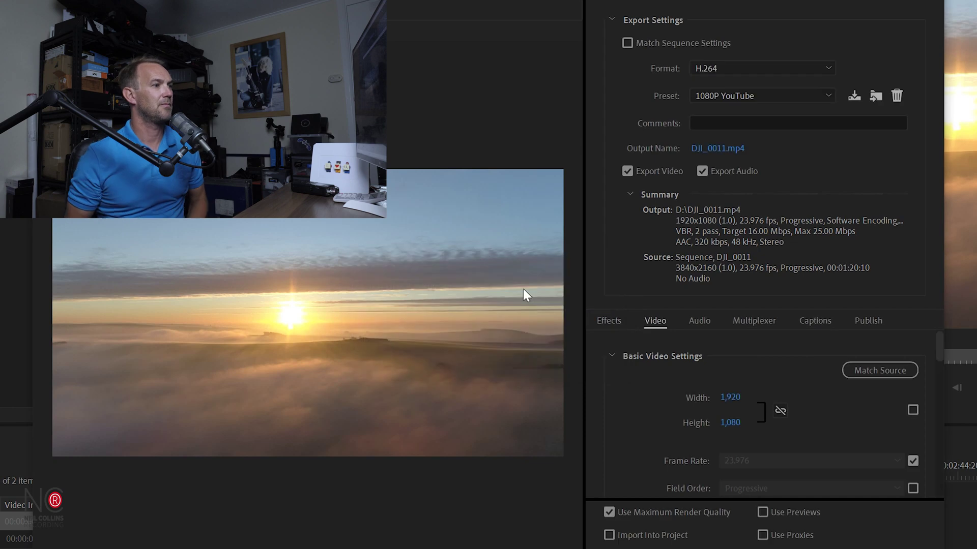